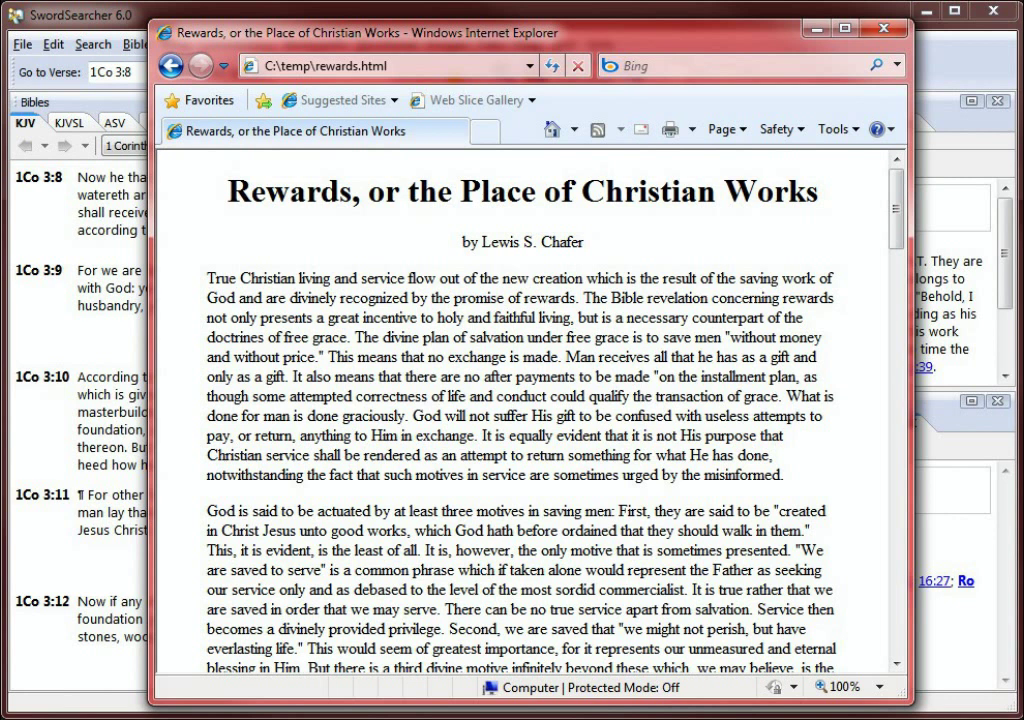
Select and copy the entire Rewards article in Internet Explorer, then bring SwordSearcher to the front
{"action": "scroll", "coordinate": [899, 606], "scroll_direction": "down", "scroll_amount": 5}
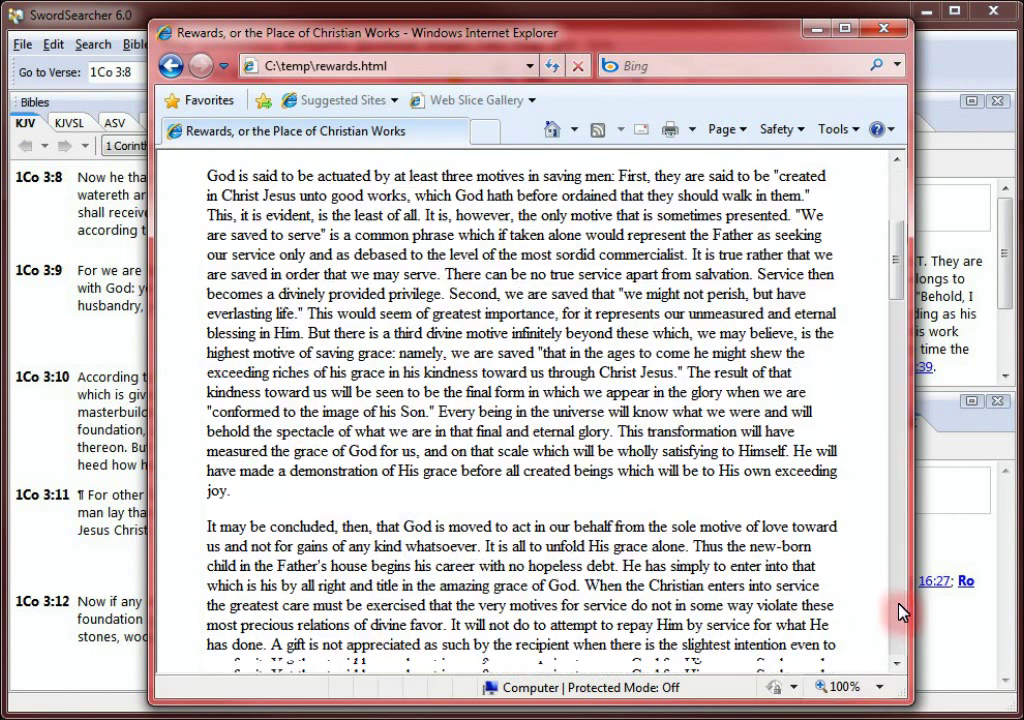
{"action": "scroll", "coordinate": [899, 612], "scroll_direction": "down", "scroll_amount": 2}
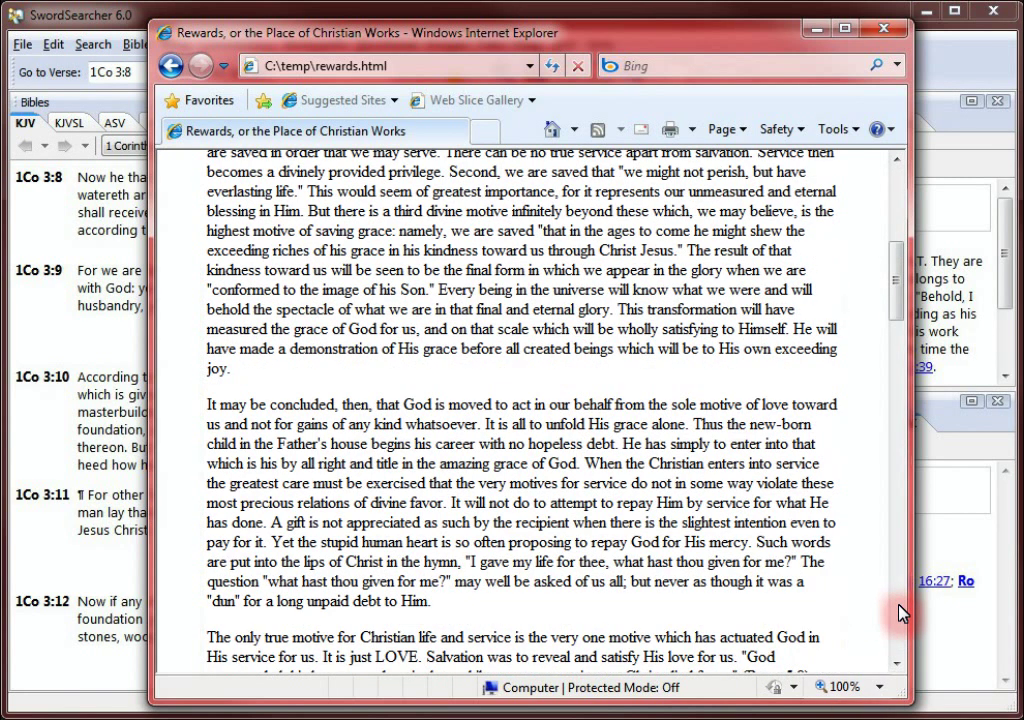
{"action": "scroll", "coordinate": [899, 613], "scroll_direction": "down", "scroll_amount": 6}
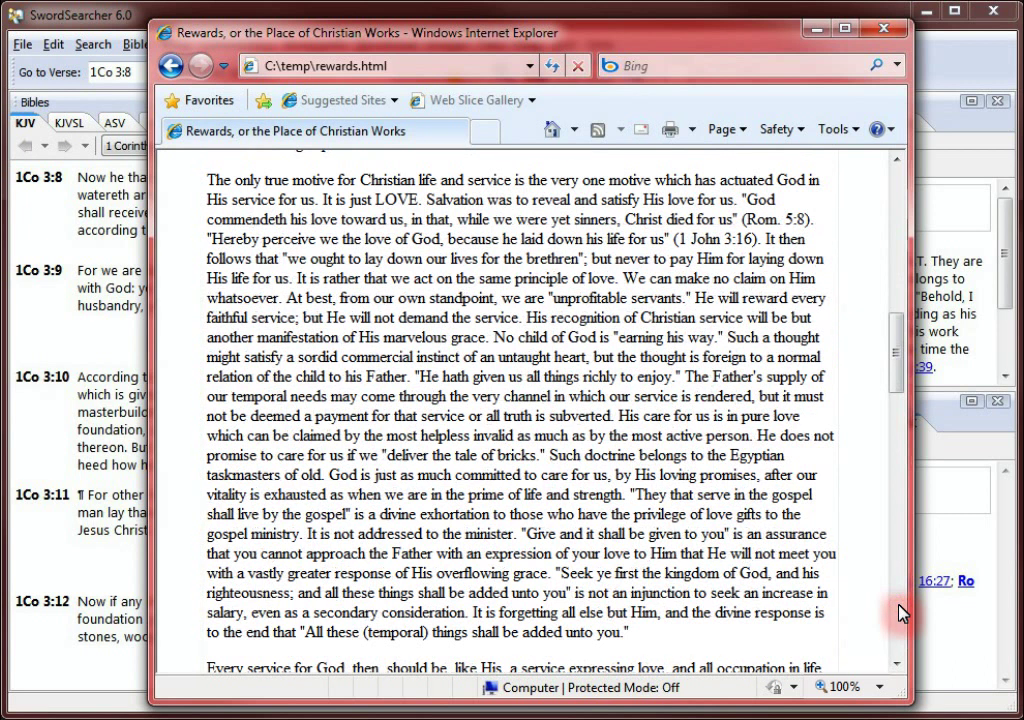
{"action": "scroll", "coordinate": [899, 613], "scroll_direction": "down", "scroll_amount": 6}
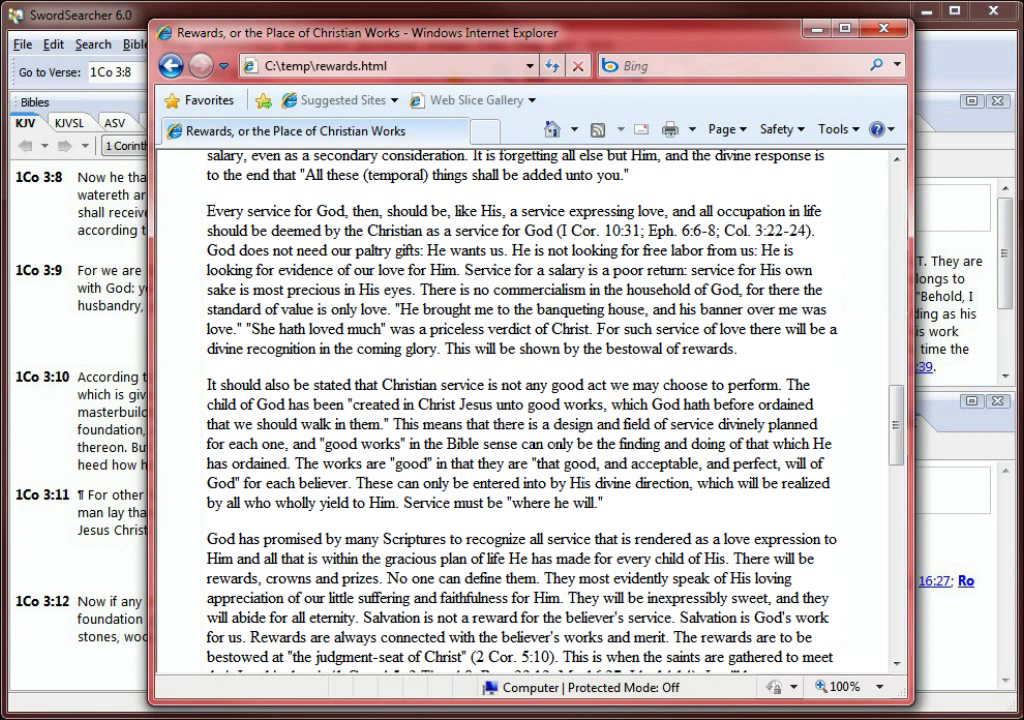
{"action": "right_click", "coordinate": [455, 388]}
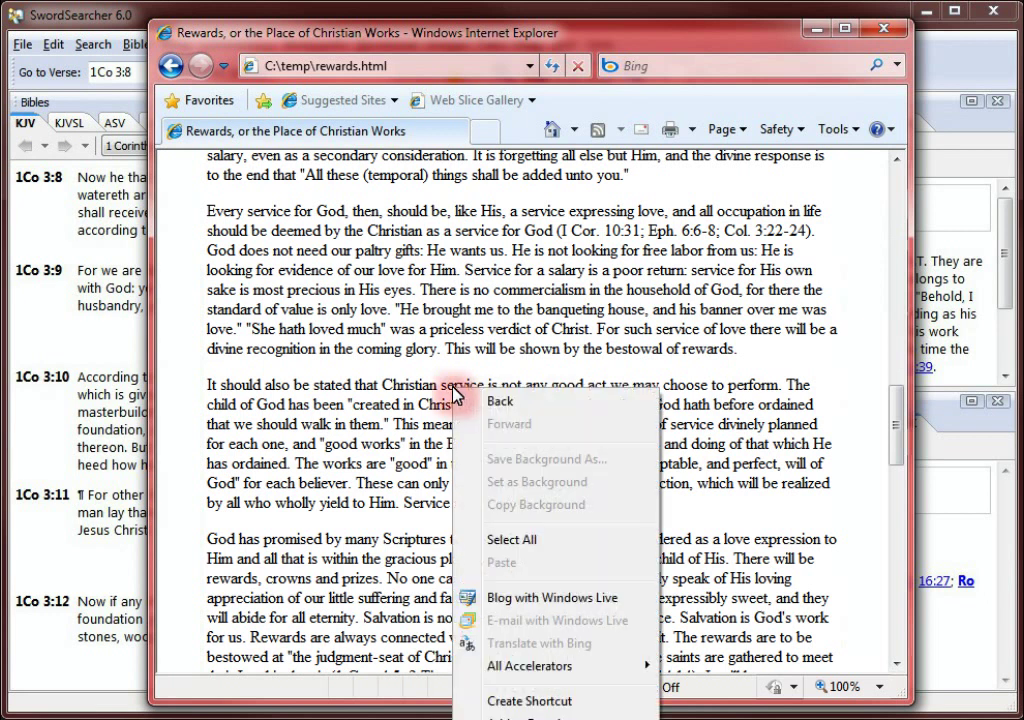
{"action": "left_click", "coordinate": [511, 540]}
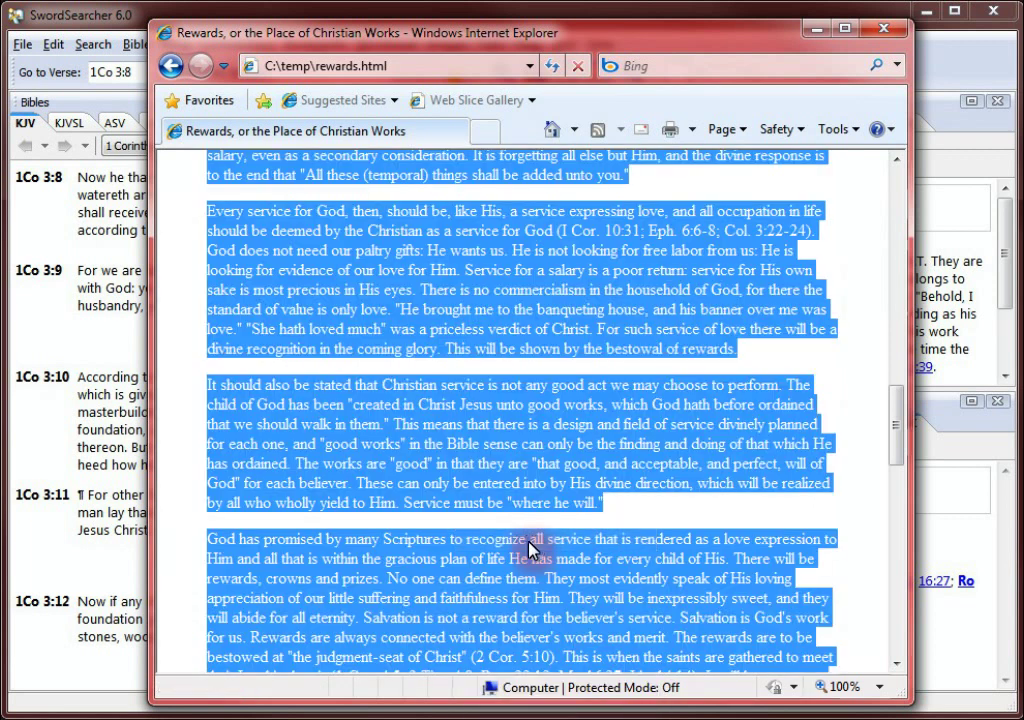
{"action": "right_click", "coordinate": [472, 393]}
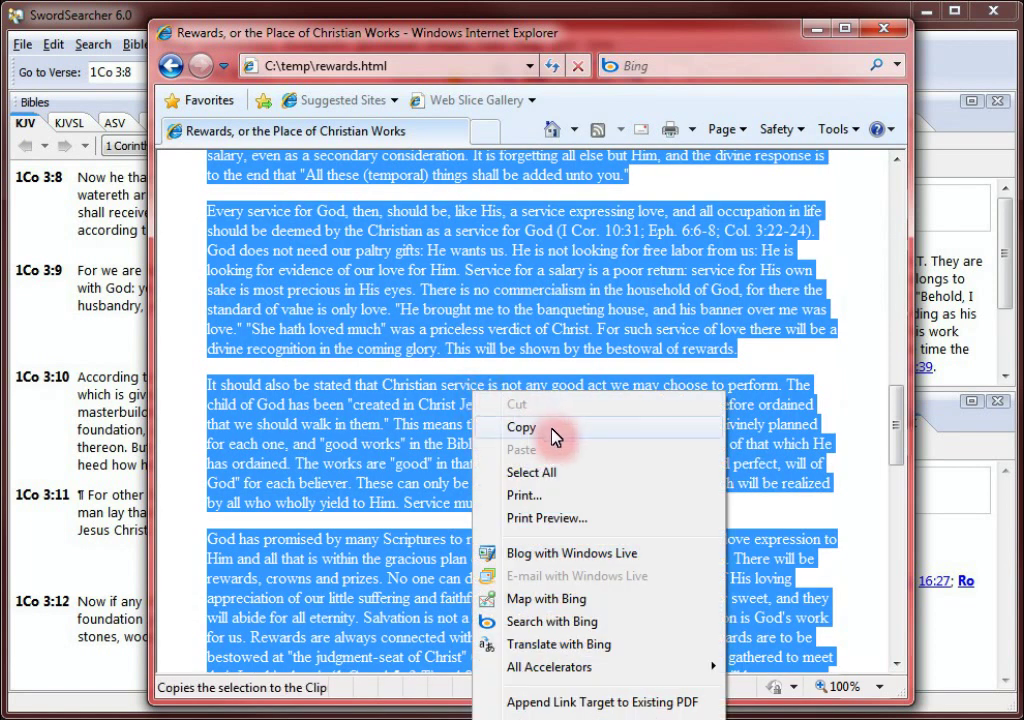
{"action": "left_click", "coordinate": [553, 432]}
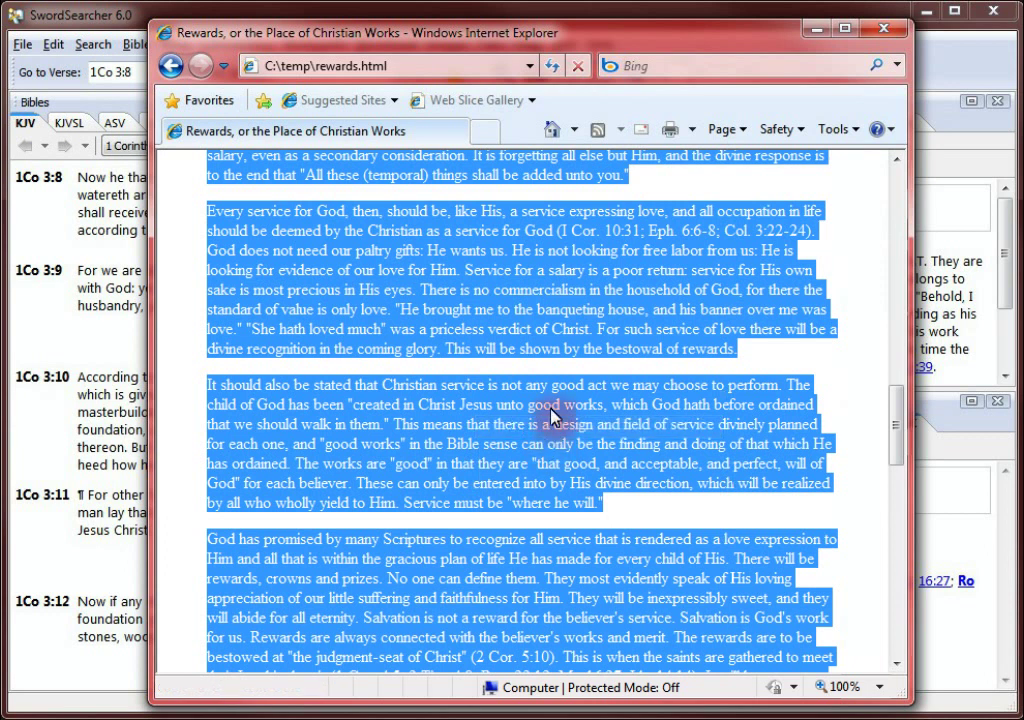
{"action": "left_click", "coordinate": [113, 20]}
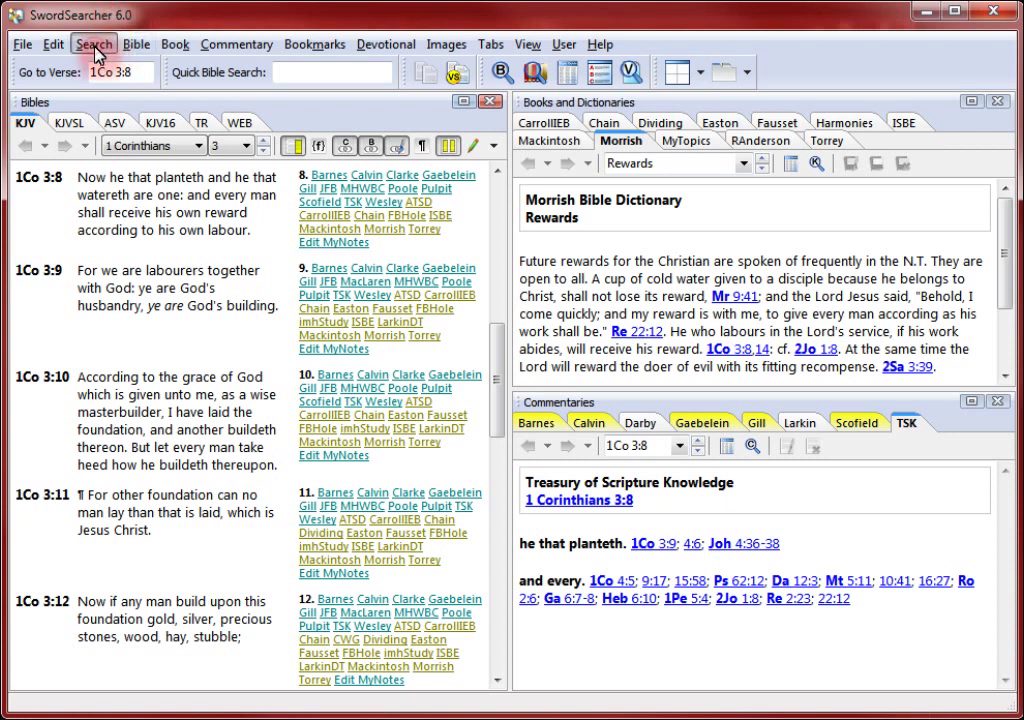
Open Scan Text for Verse References from the Search menu
{"action": "left_click", "coordinate": [93, 45]}
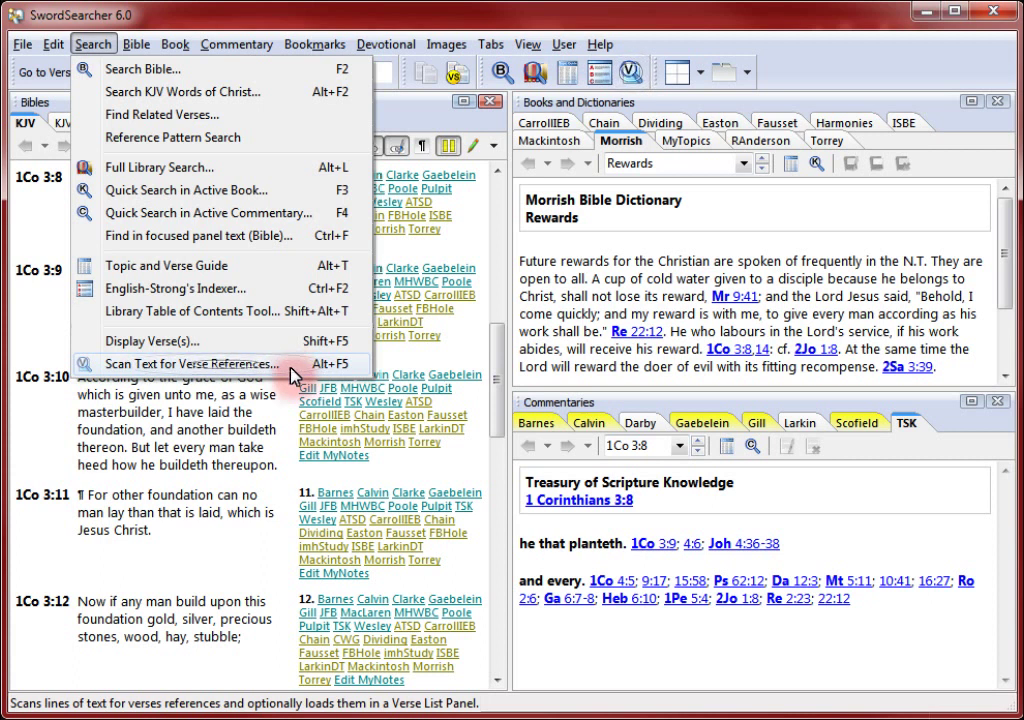
{"action": "left_click", "coordinate": [290, 366]}
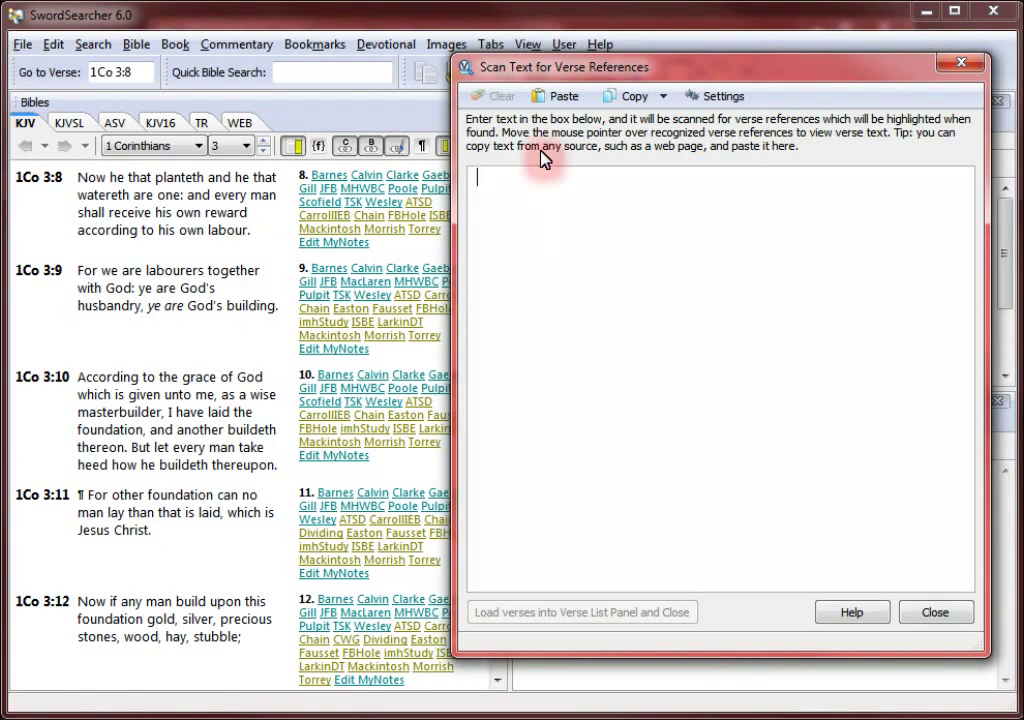
Paste the Rewards article into the scan box and review highlighted references like 2 Cor. 5:10
{"action": "left_click", "coordinate": [561, 106]}
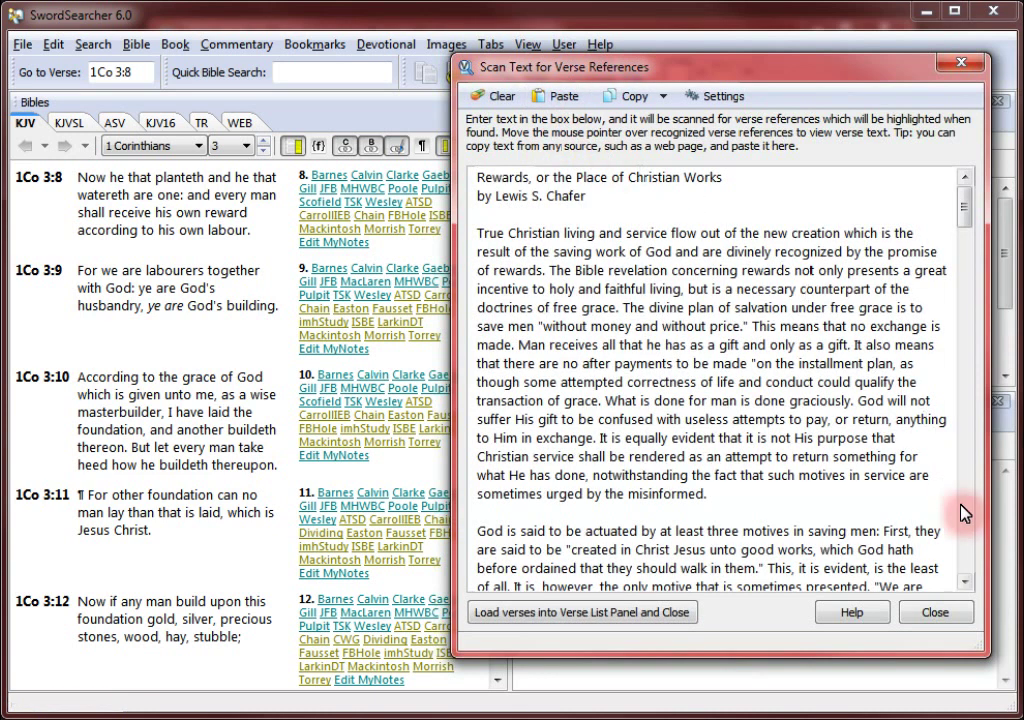
{"action": "scroll", "coordinate": [968, 556], "scroll_direction": "down", "scroll_amount": 2}
{"action": "scroll", "coordinate": [968, 556], "scroll_direction": "down", "scroll_amount": 20}
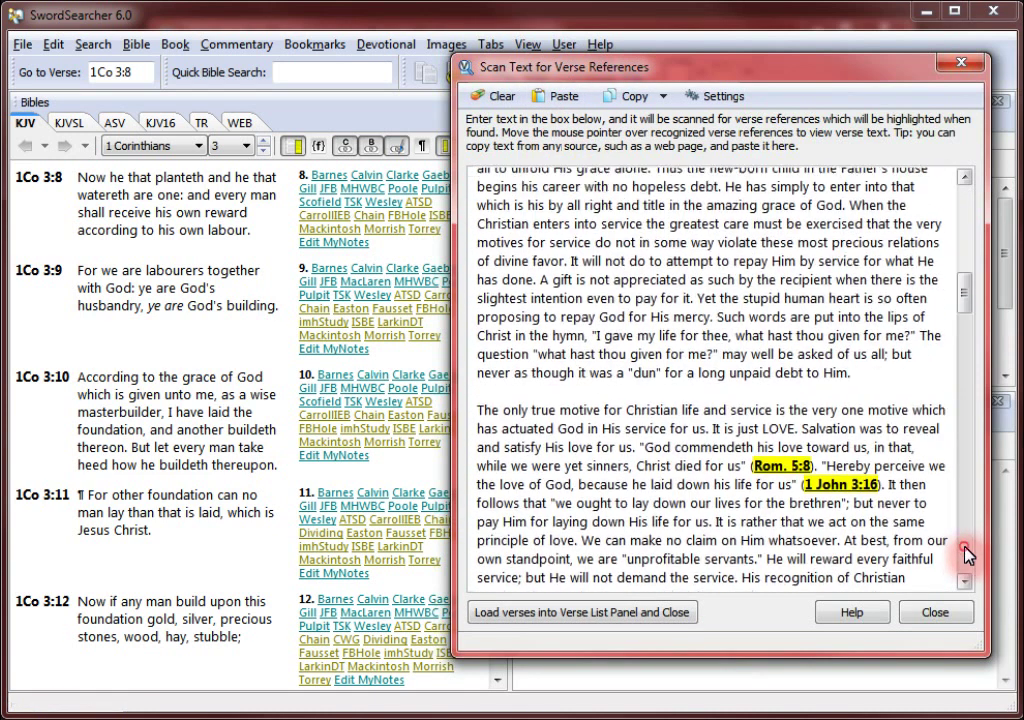
{"action": "scroll", "coordinate": [966, 554], "scroll_direction": "down", "scroll_amount": 7}
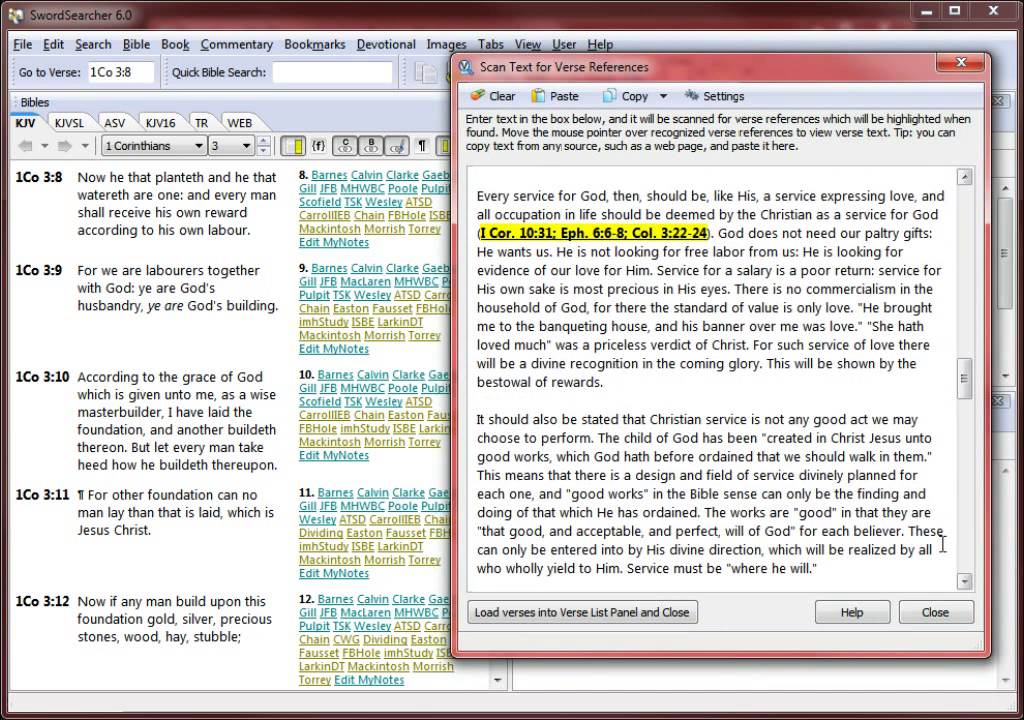
{"action": "mouse_move", "coordinate": [541, 243]}
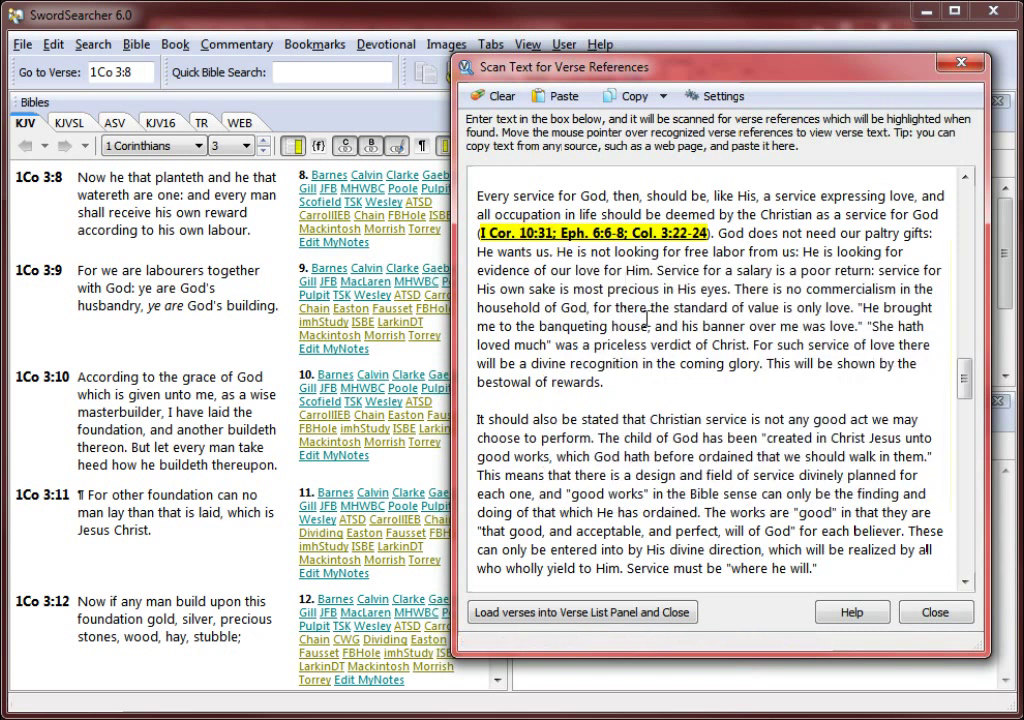
{"action": "scroll", "coordinate": [968, 572], "scroll_direction": "down", "scroll_amount": 1}
{"action": "scroll", "coordinate": [968, 572], "scroll_direction": "down", "scroll_amount": 6}
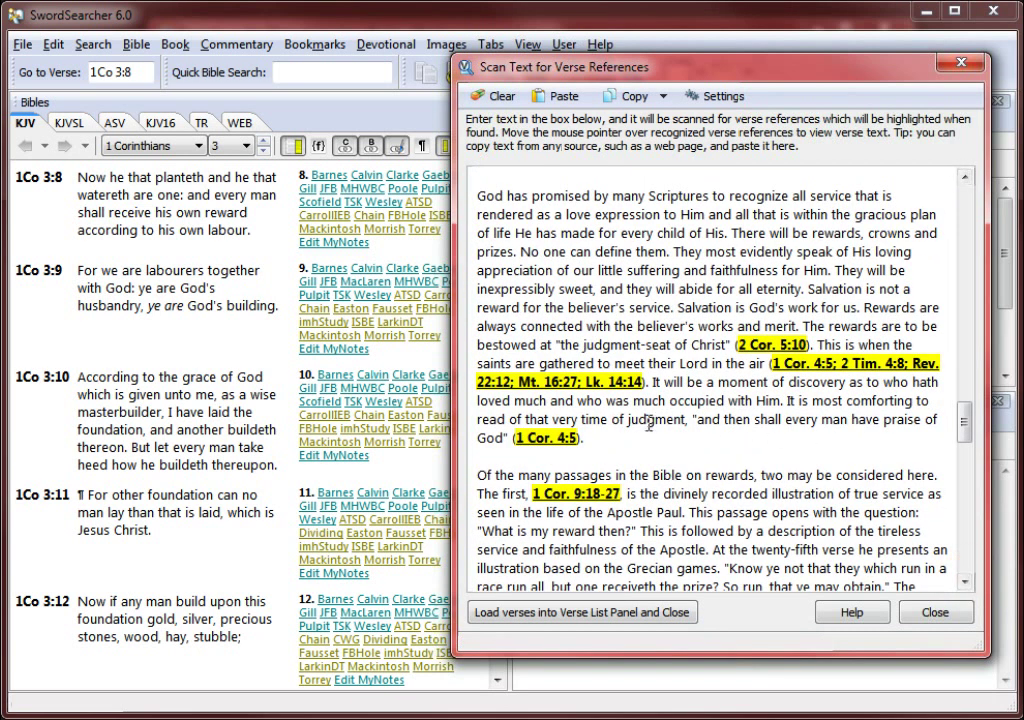
{"action": "mouse_move", "coordinate": [549, 447]}
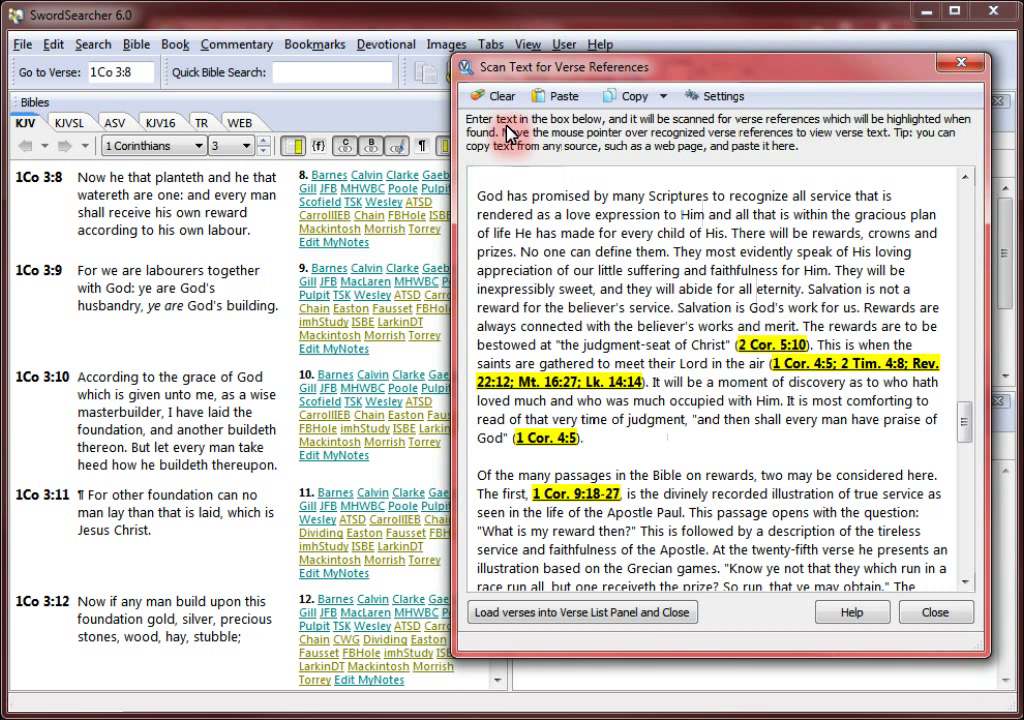
Clear the scan box and enter micah 5:2, joh i. 1; viii. 58 and re 22.13 on separate lines
{"action": "left_click", "coordinate": [497, 99]}
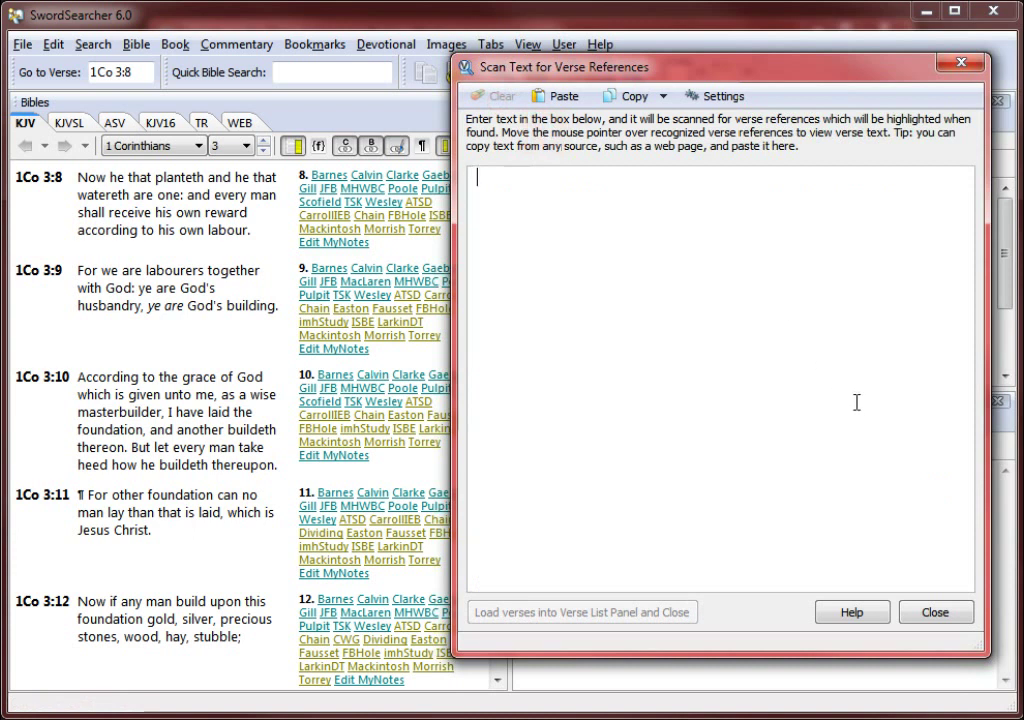
{"action": "type", "text": "micah"}
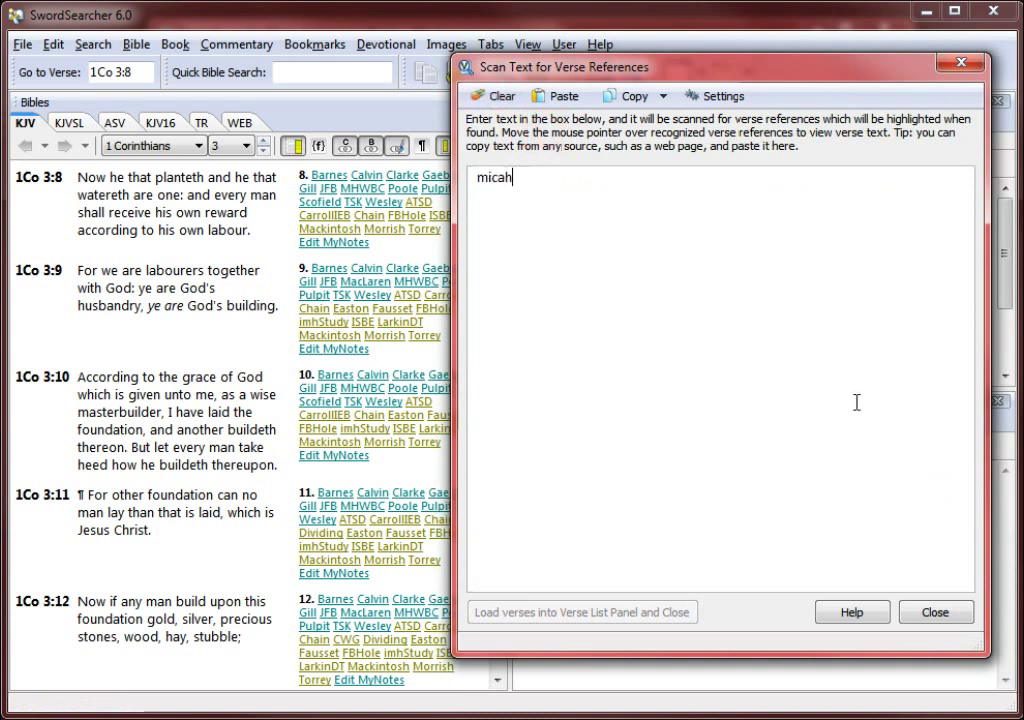
{"action": "type", "text": " 5:2"}
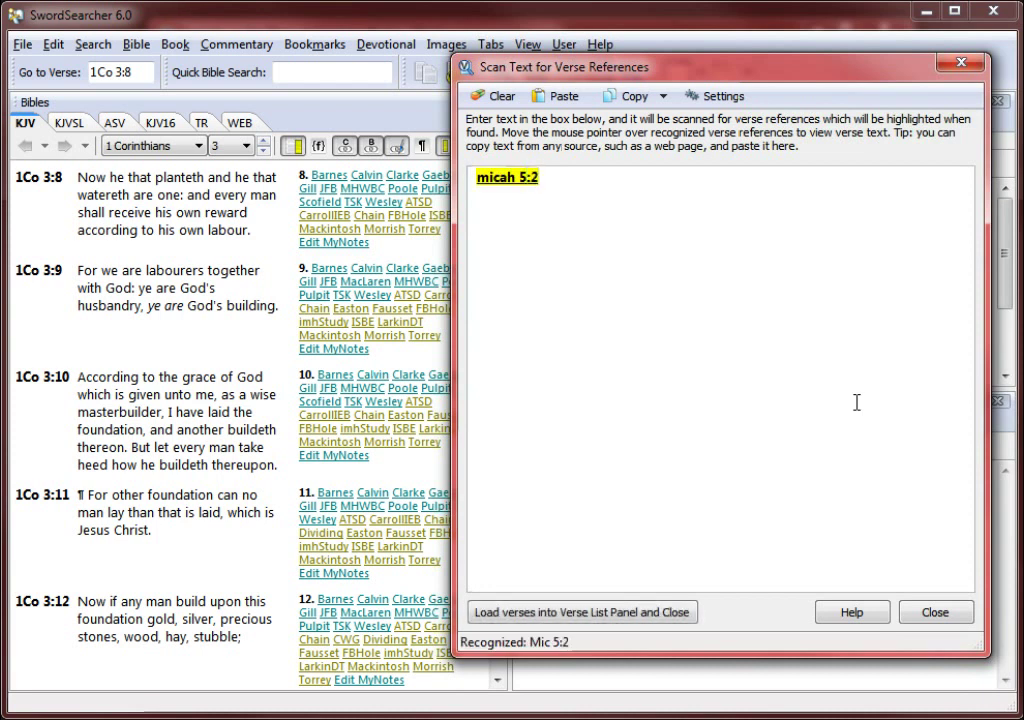
{"action": "key", "text": "Return"}
{"action": "type", "text": "joh "}
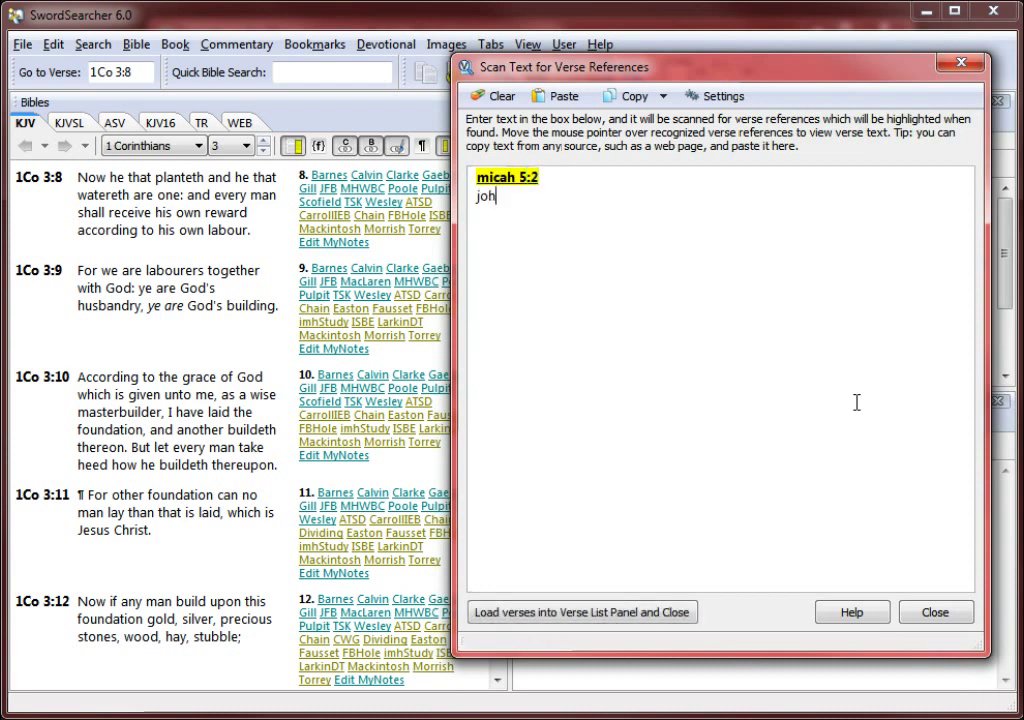
{"action": "type", "text": "1: 1:"}
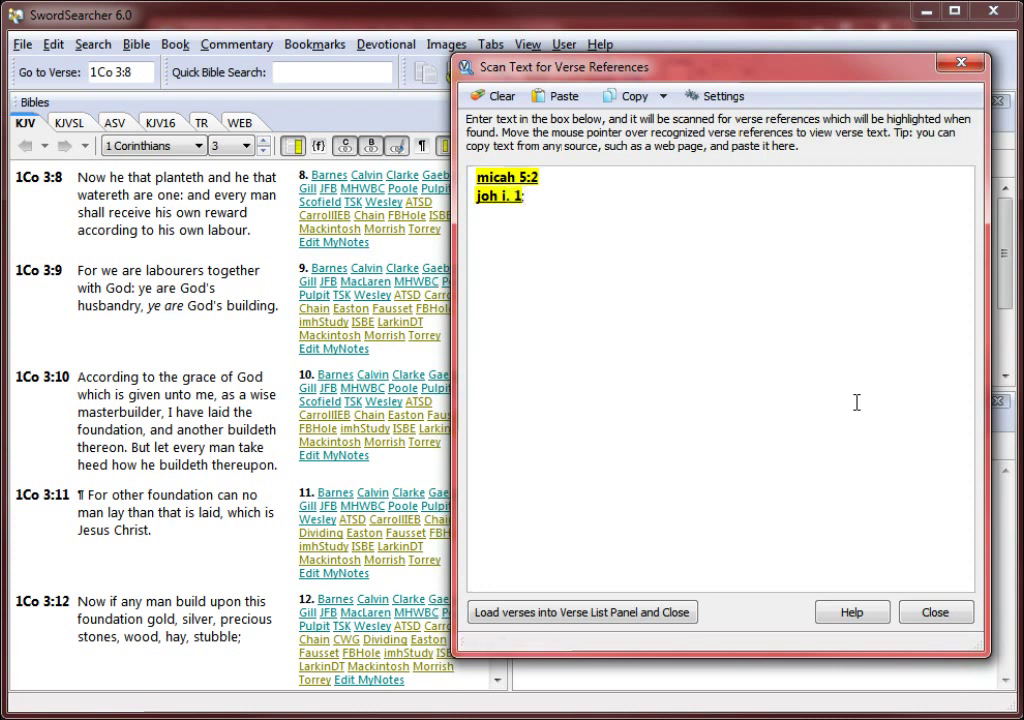
{"action": "type", "text": " viii. 58"}
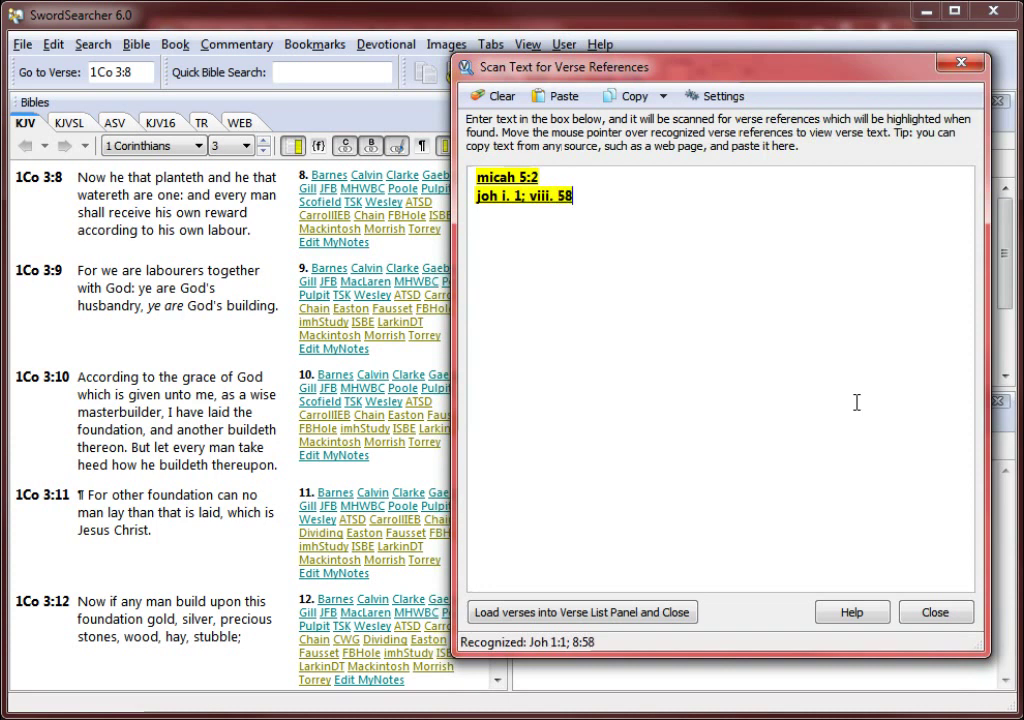
{"action": "key", "text": "Return"}
{"action": "type", "text": "r"}
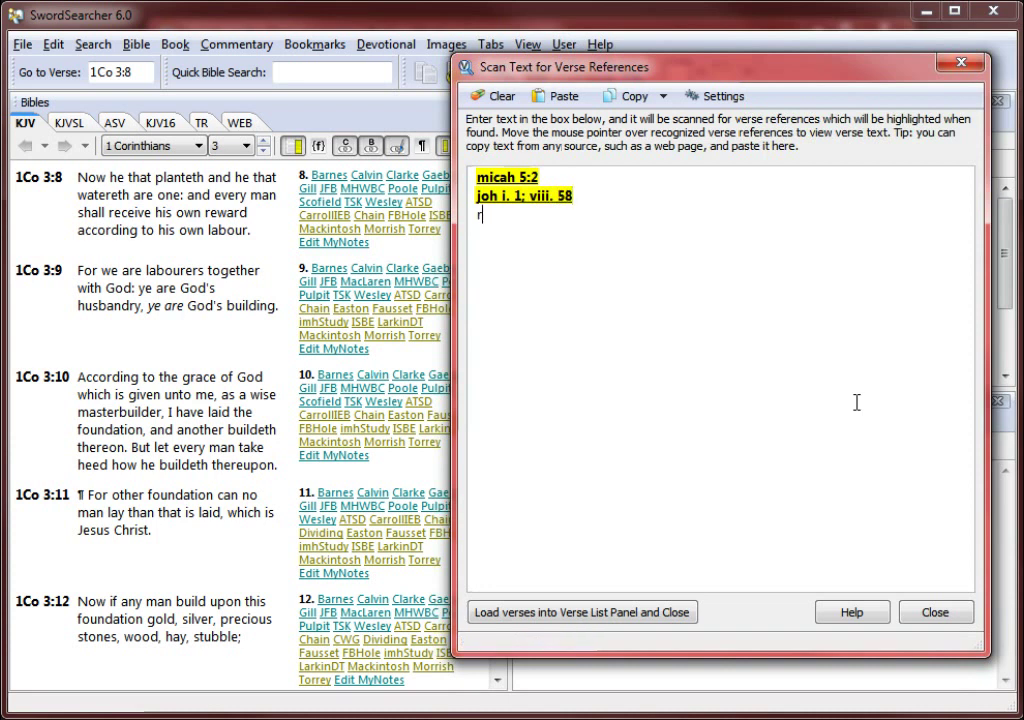
{"action": "type", "text": "e 22.1"}
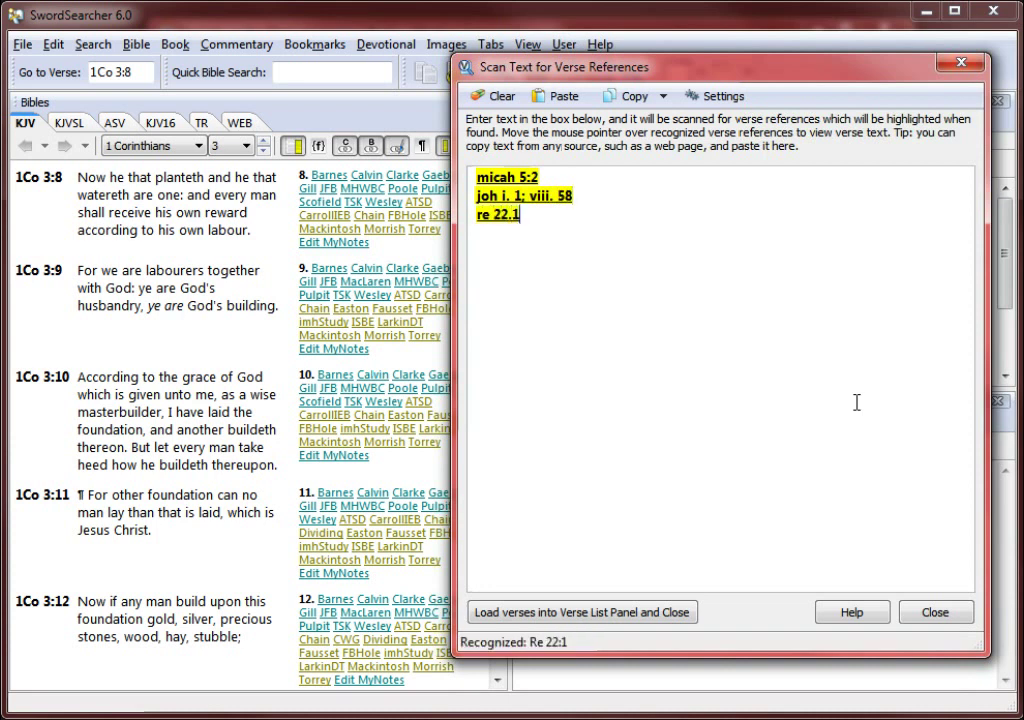
{"action": "type", "text": "3"}
{"action": "mouse_move", "coordinate": [549, 205]}
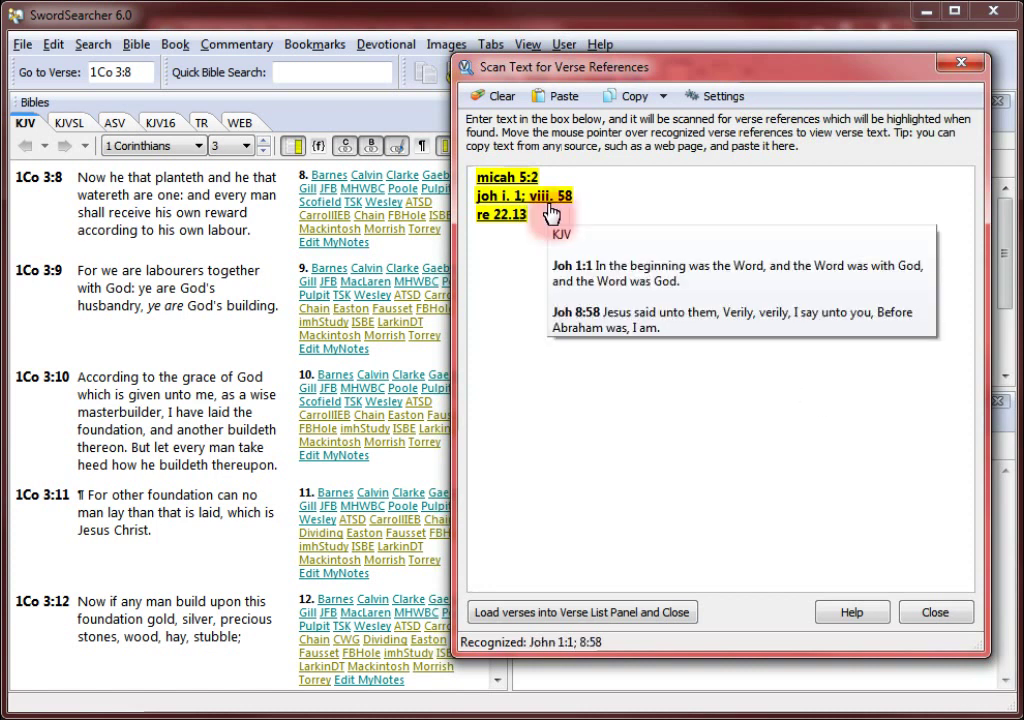
{"action": "mouse_move", "coordinate": [507, 224]}
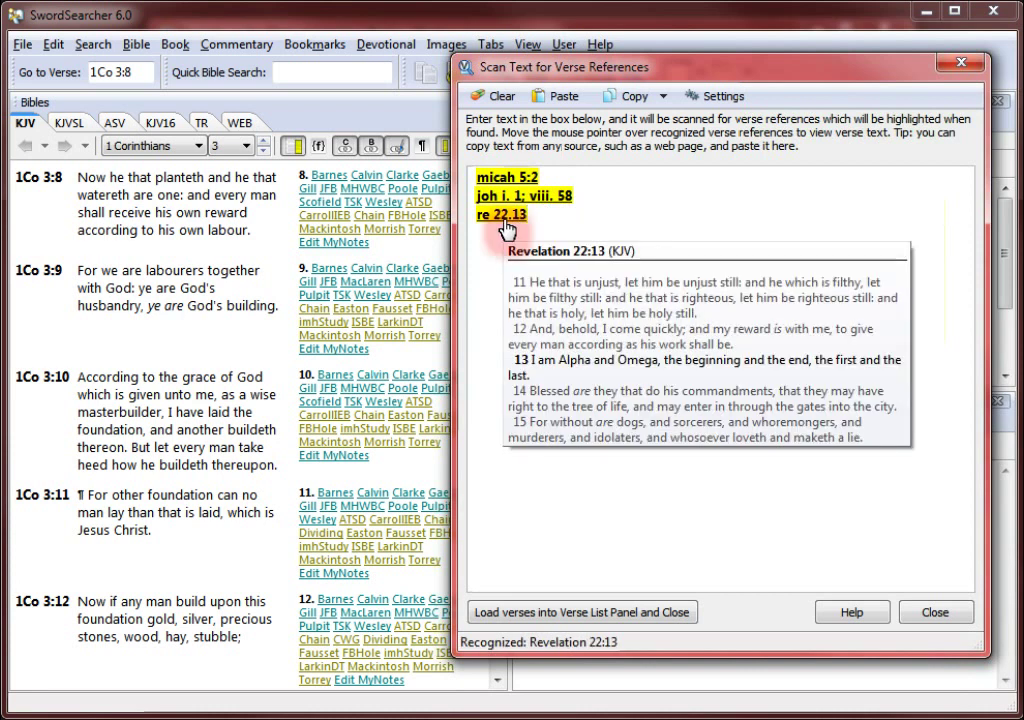
Jump the Bible pane to Revelation 22:13, then load the four verses into a References verse list
{"action": "left_click", "coordinate": [507, 224]}
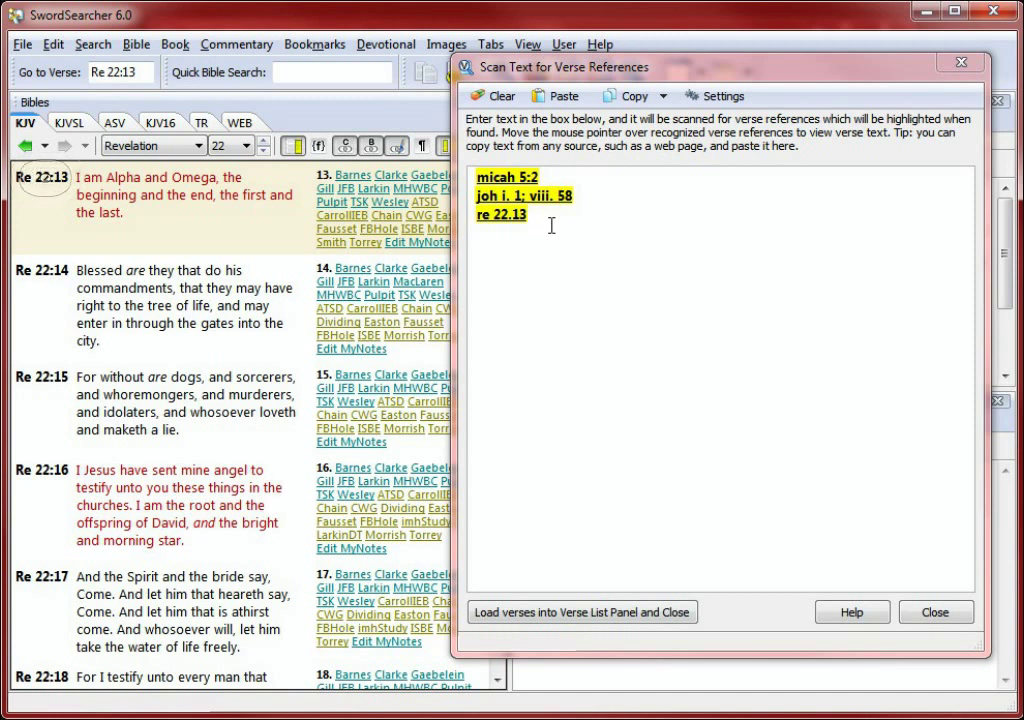
{"action": "left_click", "coordinate": [582, 612]}
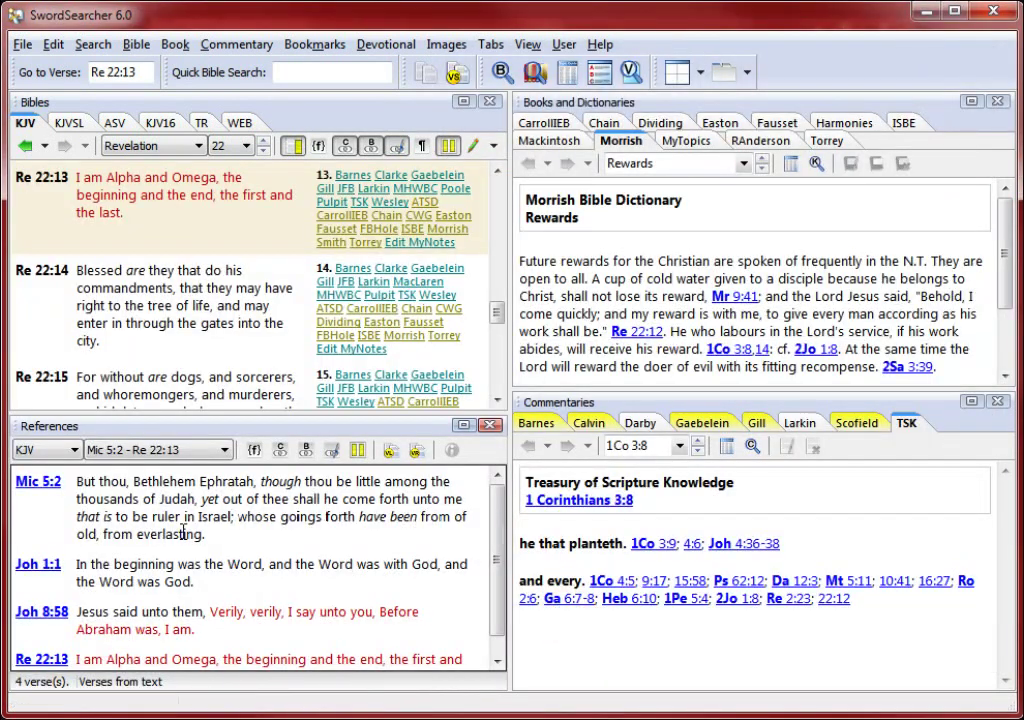
{"action": "left_click", "coordinate": [239, 548]}
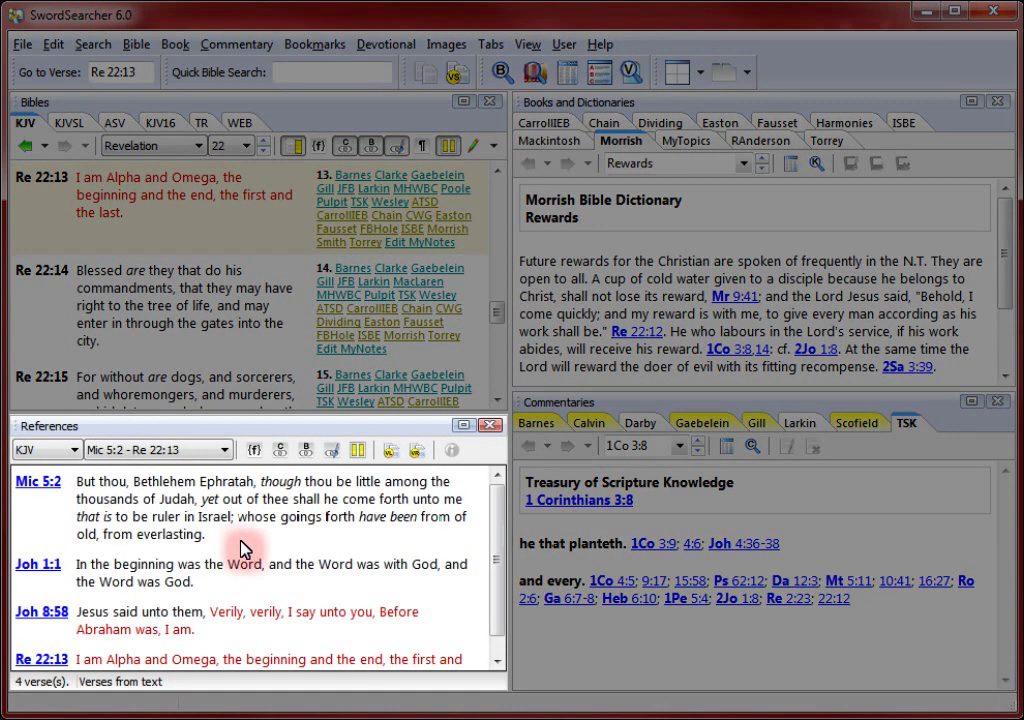